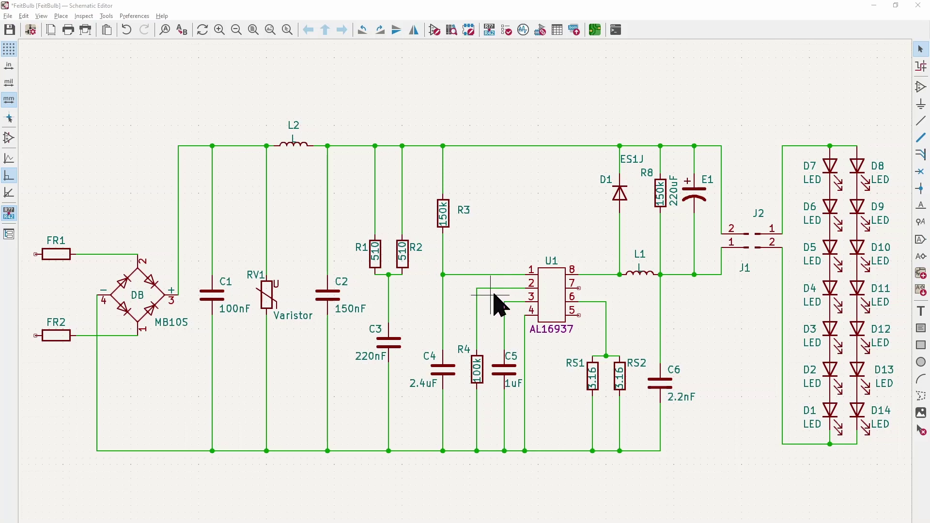
Switch to the AL16937 datasheet in Firefox and compare its title and pin assignments with U1 in the KiCad schematic
key(alt+Tab)
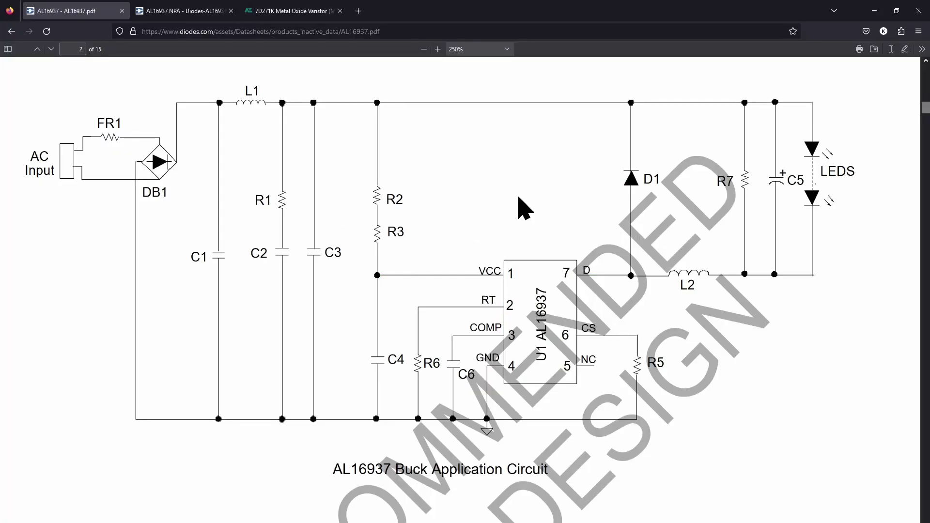
scroll(489, 206, up, 20)
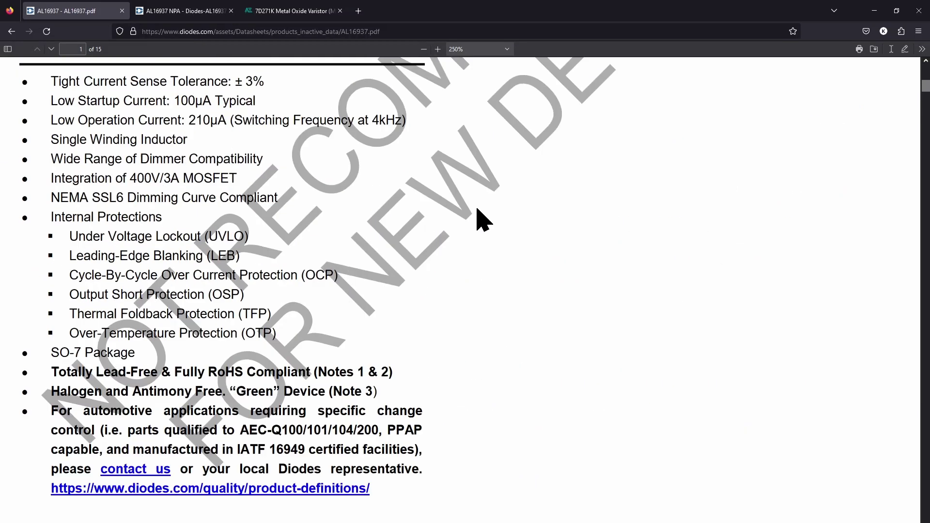
drag(760, 139, 874, 153)
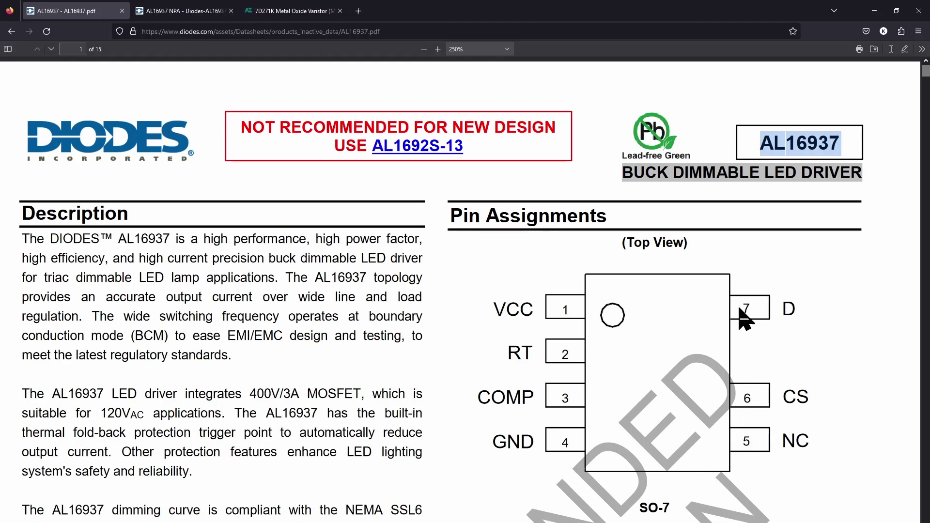
key(alt+Tab)
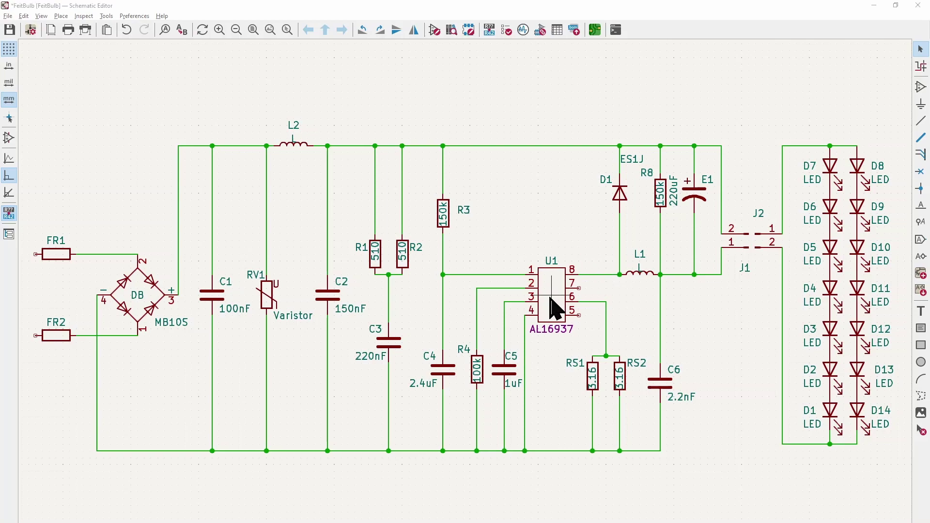
key(alt+Tab)
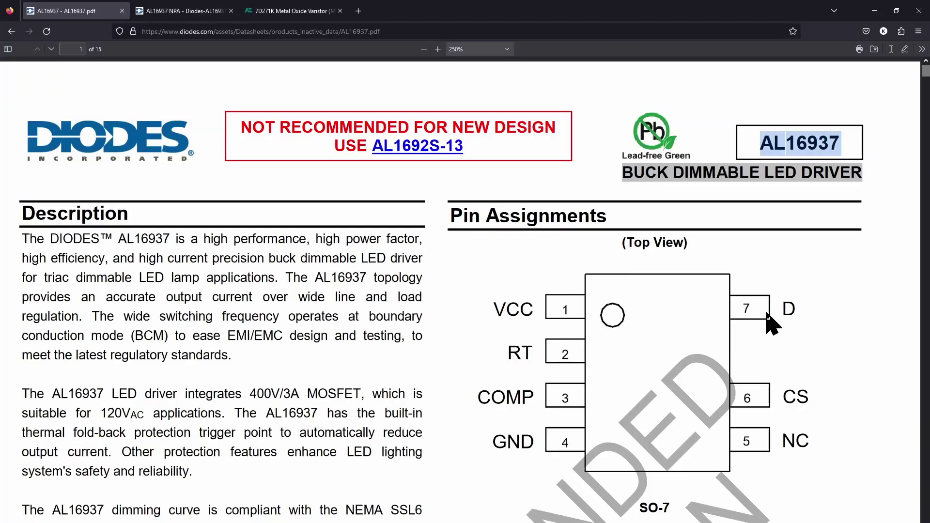
key(alt+Tab)
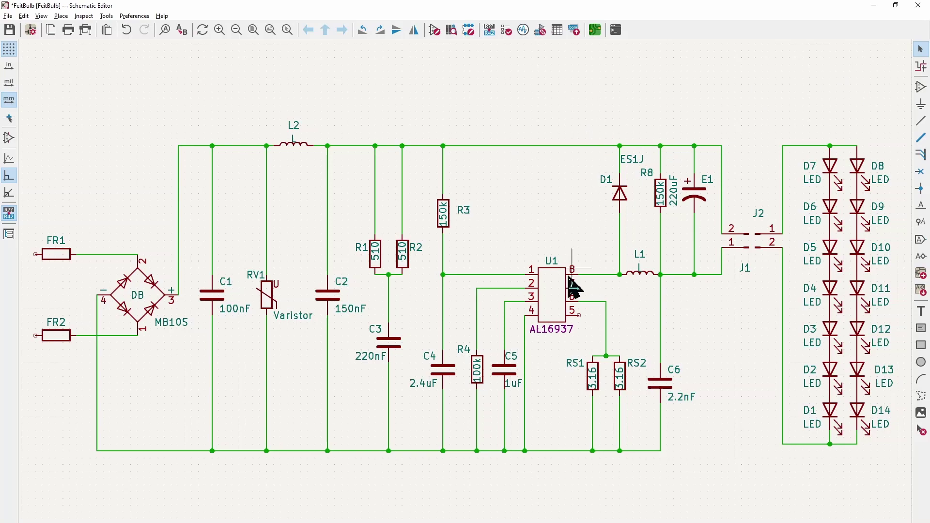
Read through the AL16937 new product announcement in Firefox, from its first page to the circuit diagram
key(alt+Tab)
click(194, 11)
scroll(405, 179, up, 20)
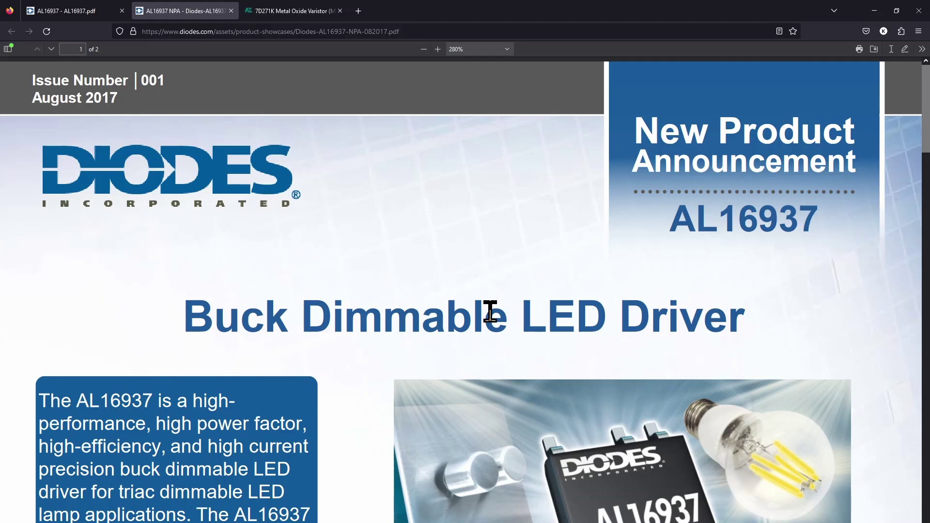
scroll(316, 231, down, 3)
scroll(494, 261, down, 20)
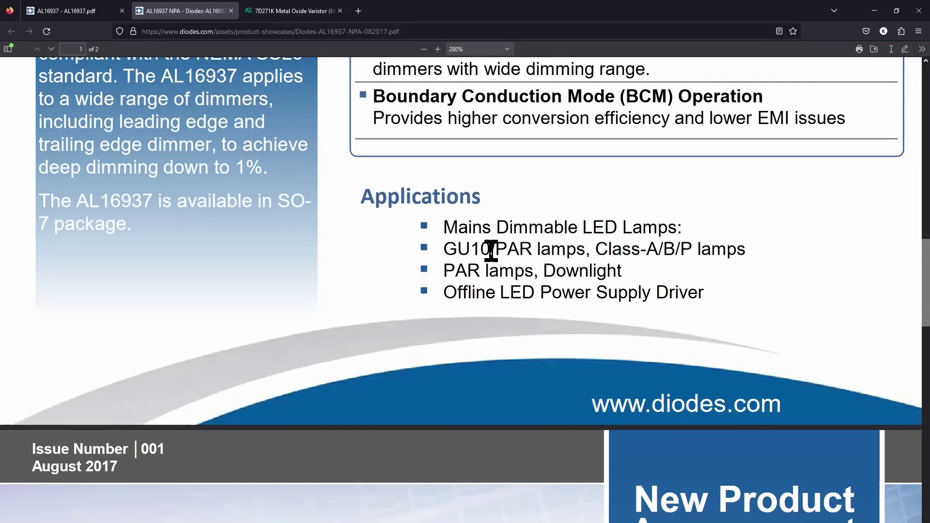
scroll(489, 257, down, 15)
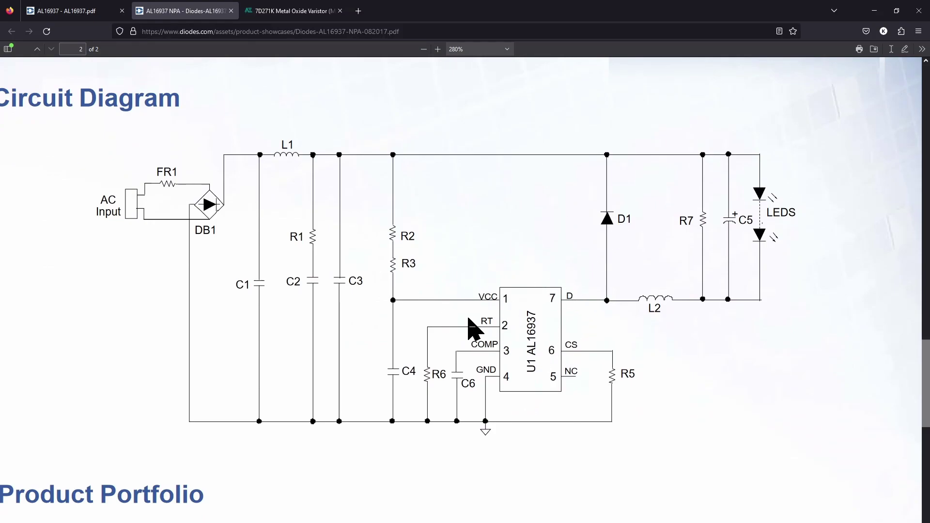
Review the 7D271K metal oxide varistor product page in Firefox, highlighting its part number and its current rating, surge protection and response time features
key(alt+Tab)
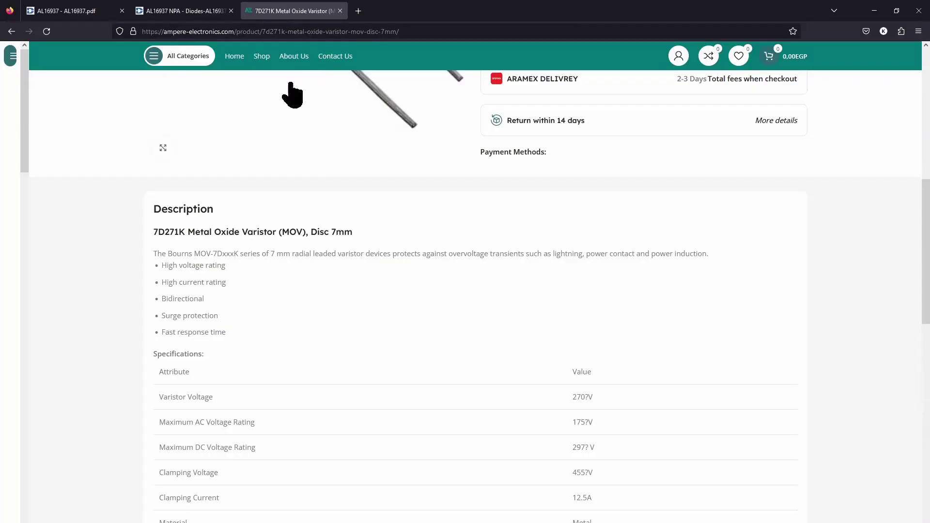
scroll(400, 365, up, 8)
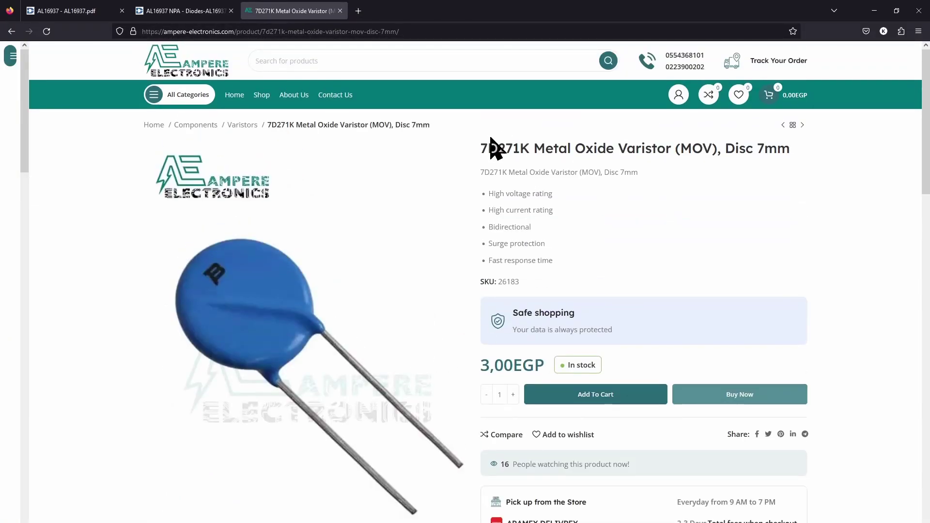
drag(479, 149, 523, 149)
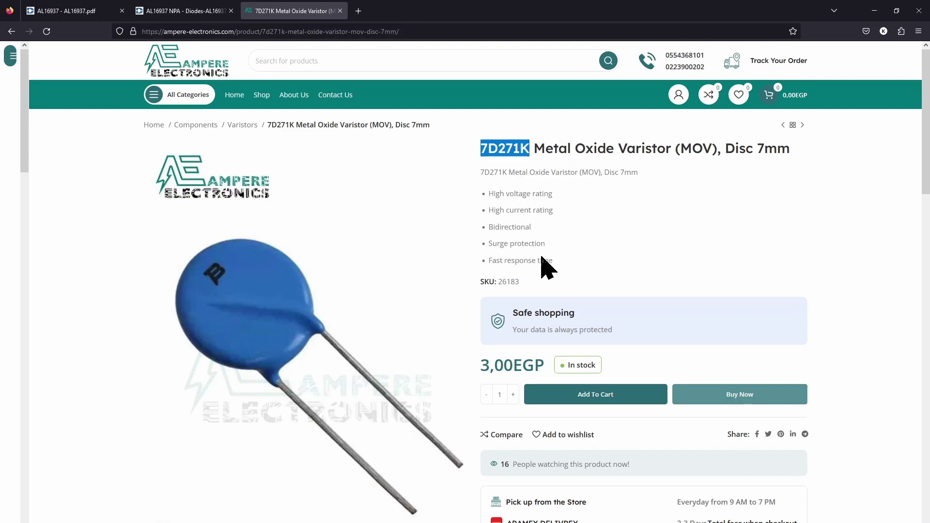
drag(487, 243, 602, 249)
drag(488, 260, 617, 266)
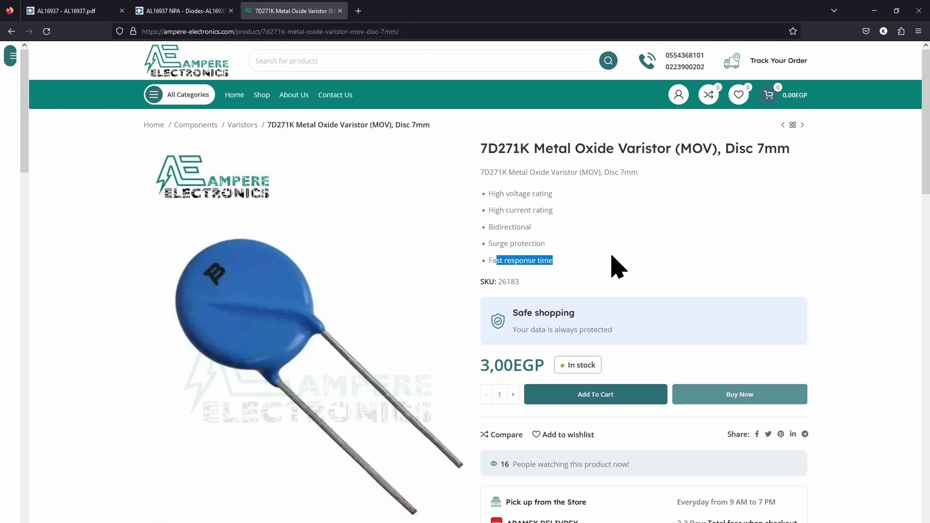
click(658, 246)
drag(495, 210, 606, 217)
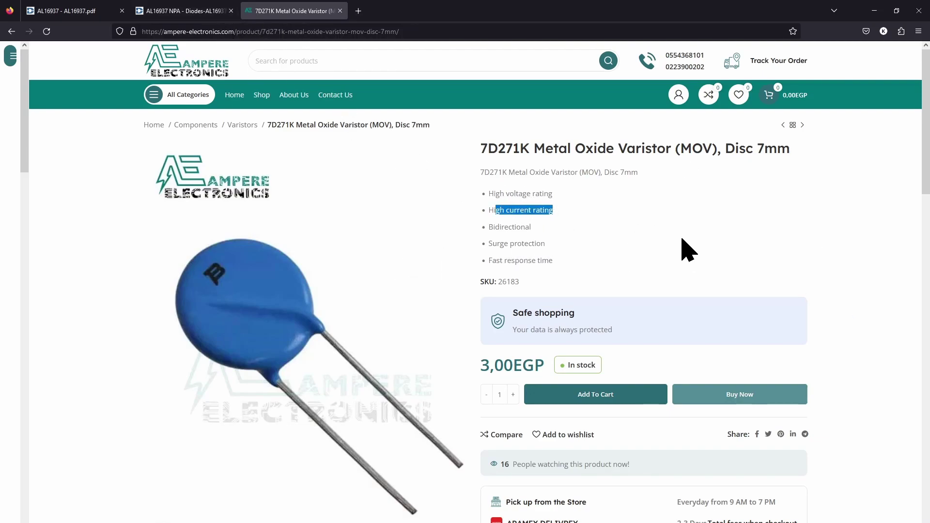
click(819, 237)
Compare the input filter and the VCC pin wiring in the KiCad schematic with the announcement's circuit diagram in Firefox
key(alt+Tab)
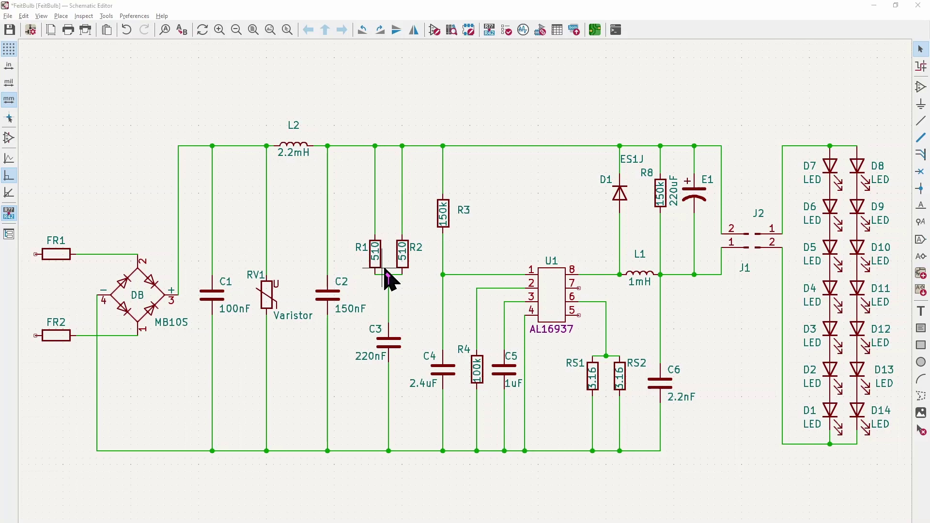
key(alt+Tab)
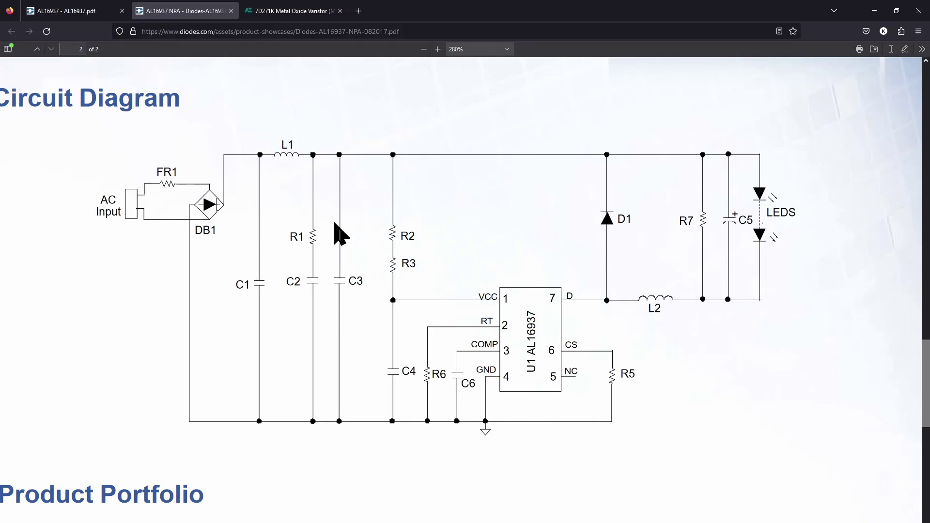
key(alt+Tab)
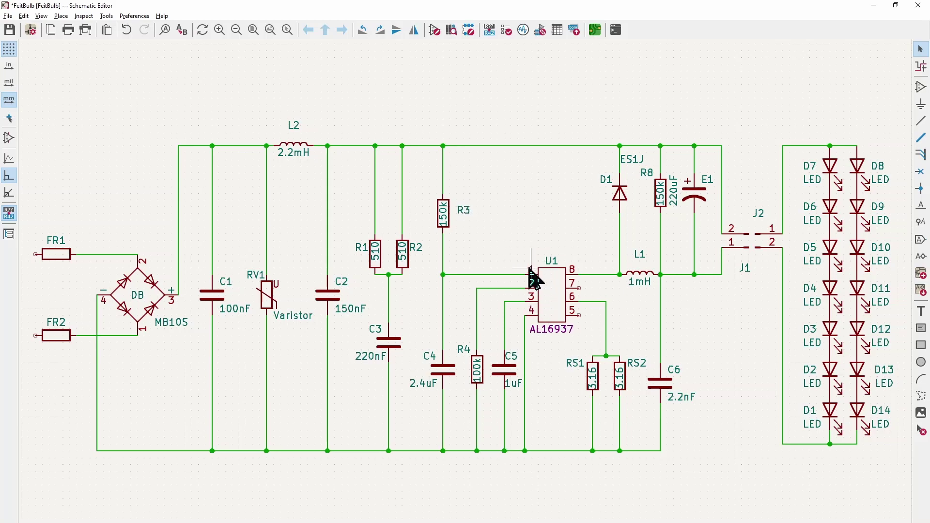
key(alt+Tab)
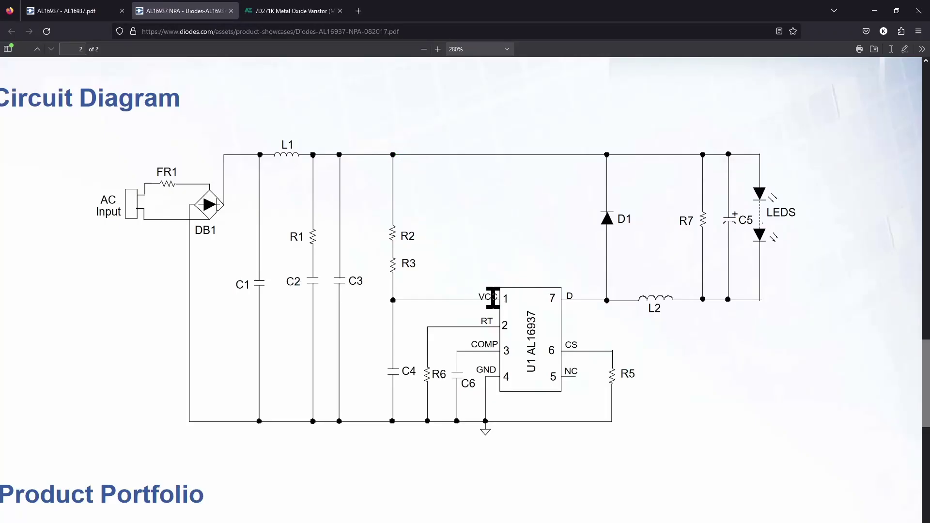
click(506, 299)
Return to the KiCad schematic and move diode D1's ES1J value label to just below its reference label
key(alt+Tab)
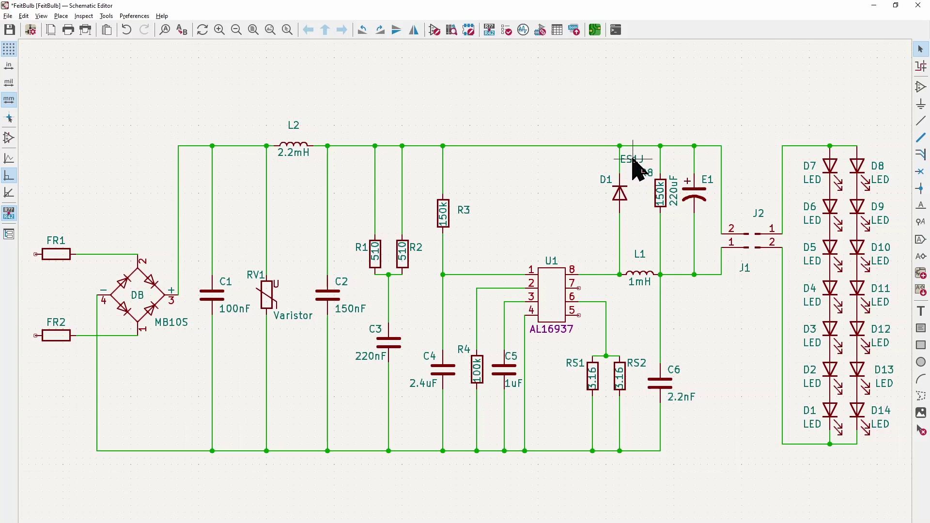
drag(633, 160, 593, 207)
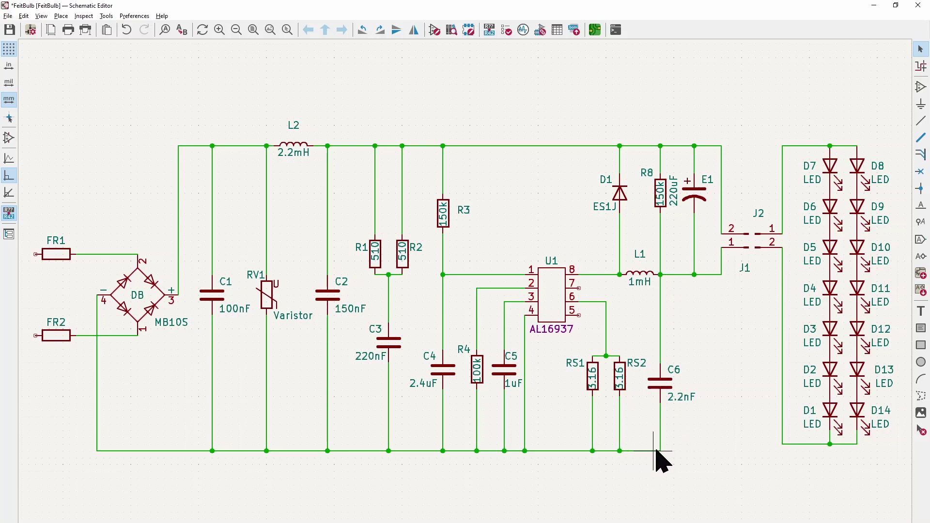
Compare the current-sense resistors RS1 and RS2 at U1 in KiCad with R5 on the CS pin of the reference circuit in Firefox
key(alt+Tab)
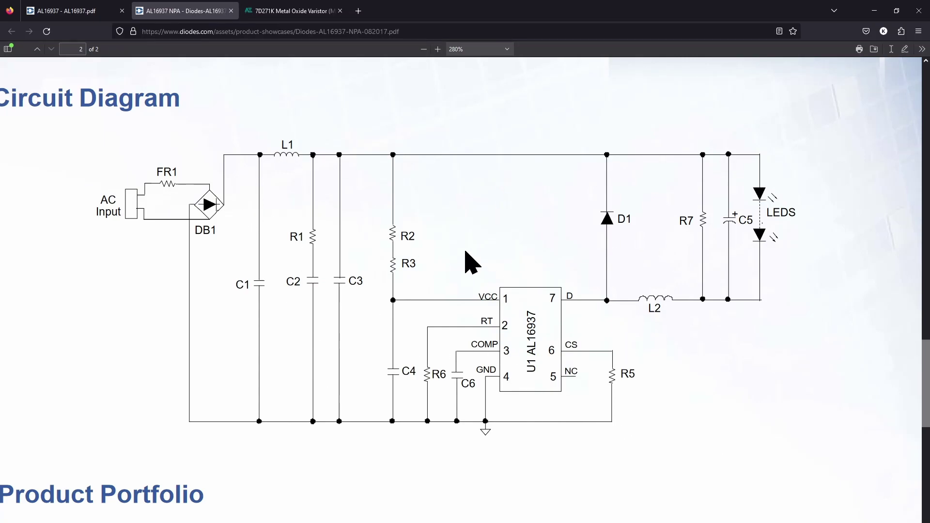
key(alt+Tab)
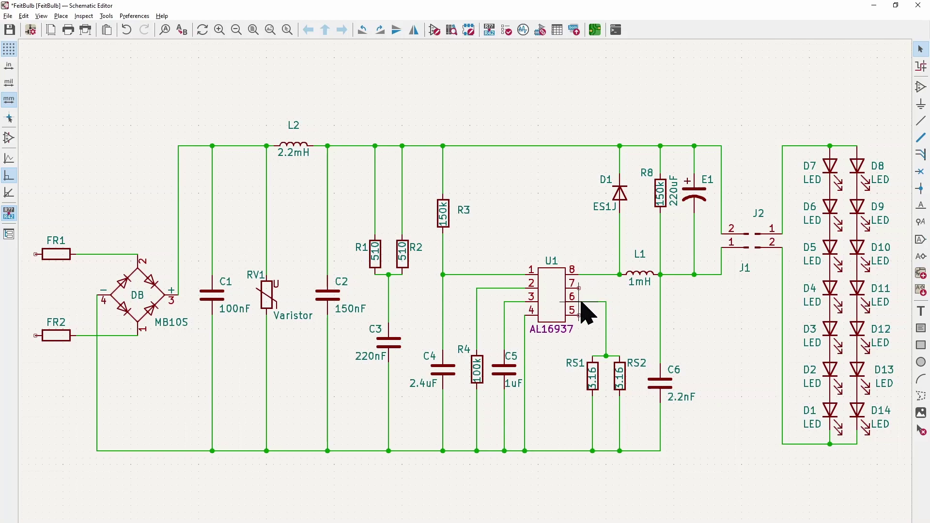
key(alt+Tab)
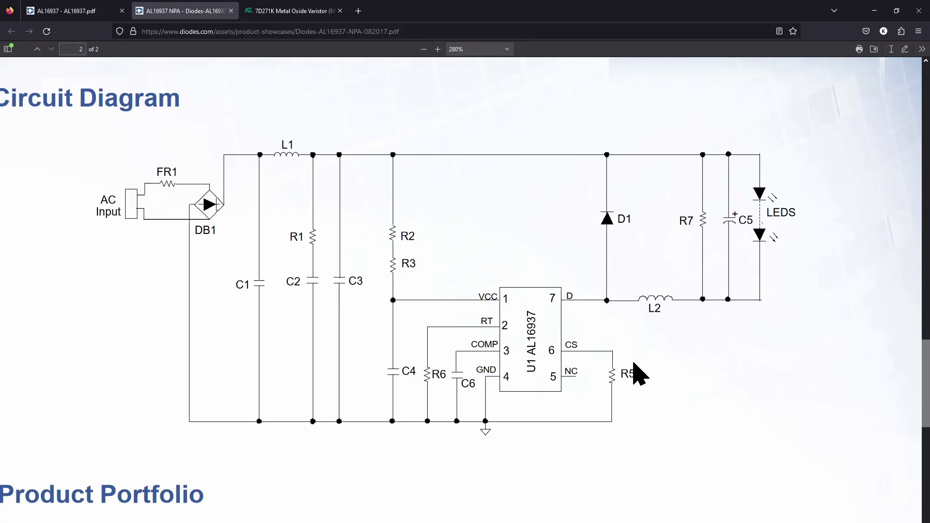
key(alt+Tab)
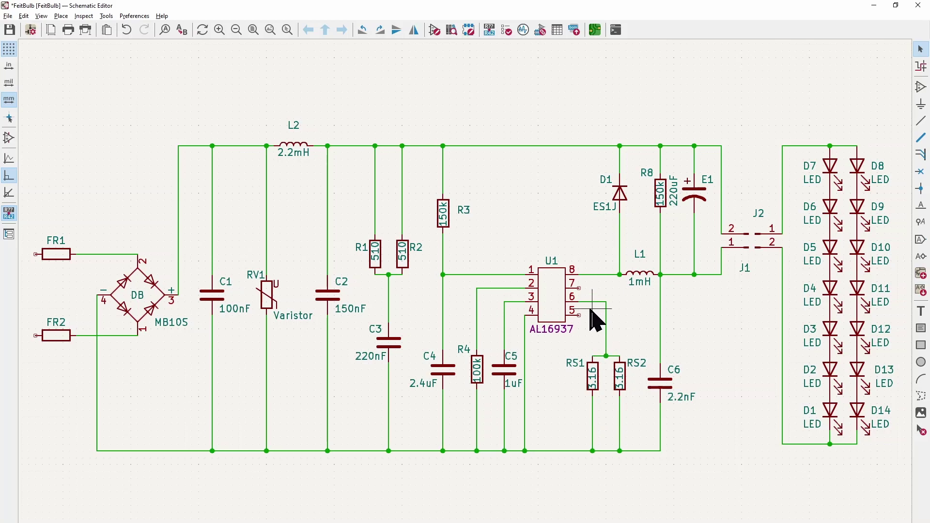
Check the schematic's CS, RT and COMP connections against the datasheet's functional block diagram and the announcement's circuit diagram, switching between KiCad and Firefox
key(alt+Tab)
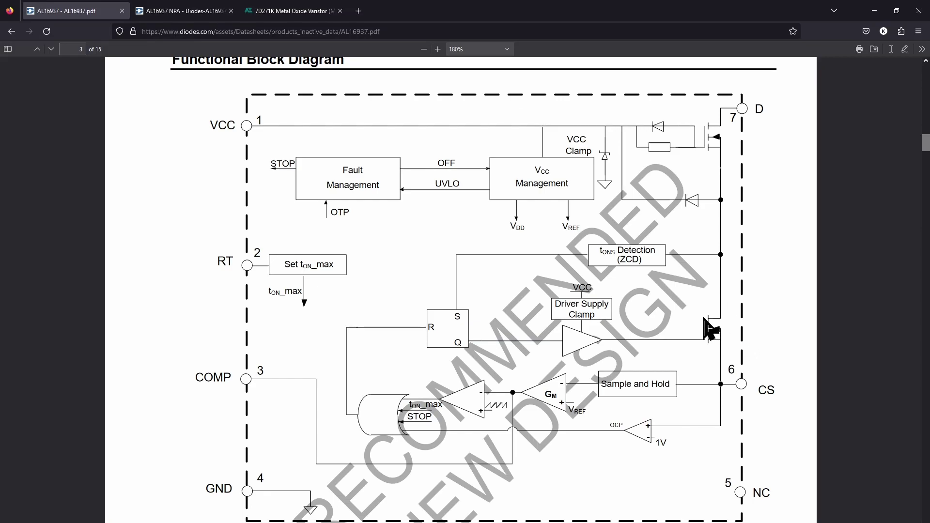
key(alt+Tab)
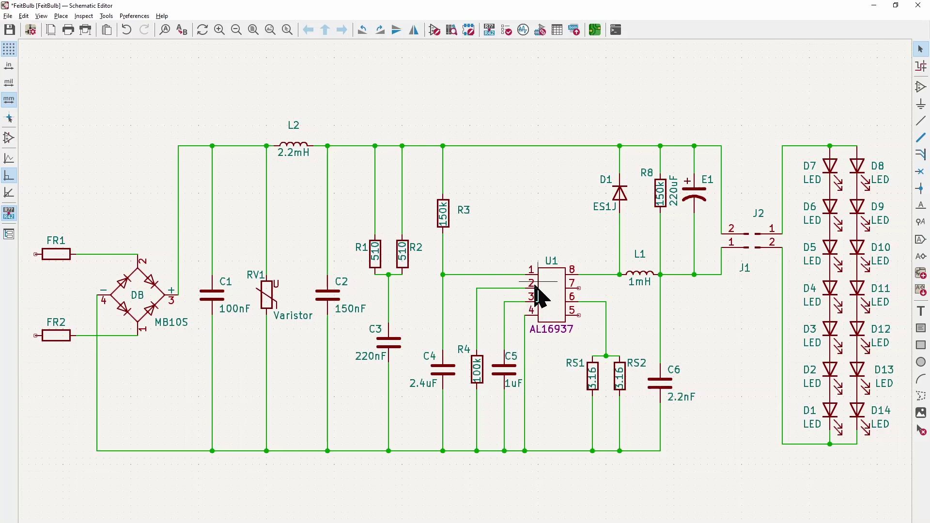
key(alt+Tab)
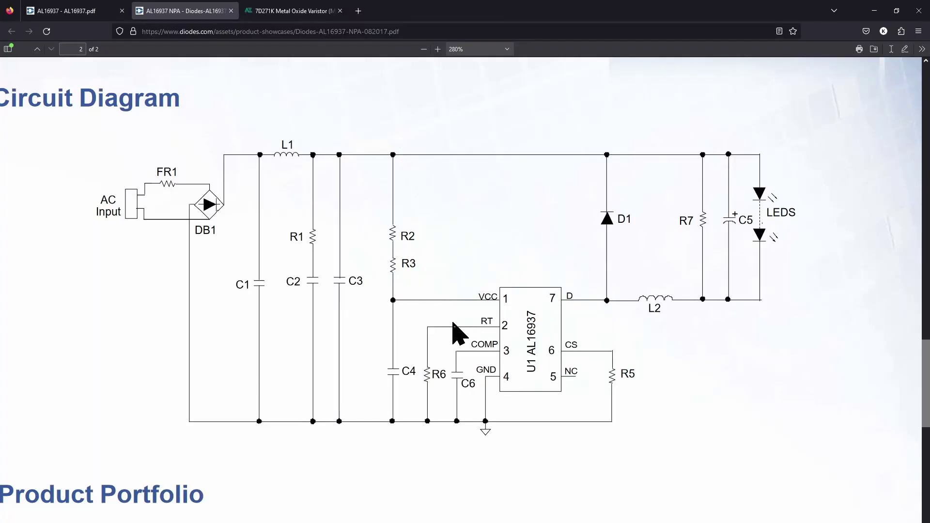
key(alt+Tab)
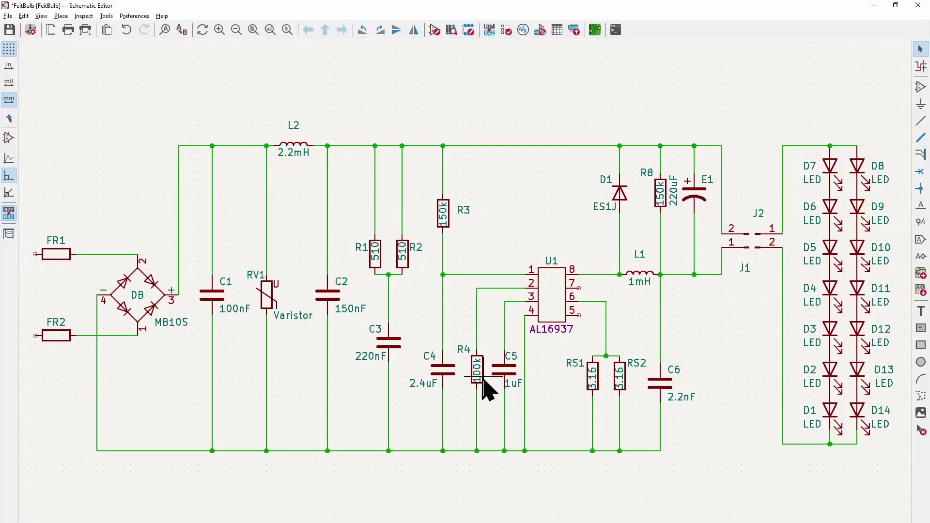
key(alt+Tab)
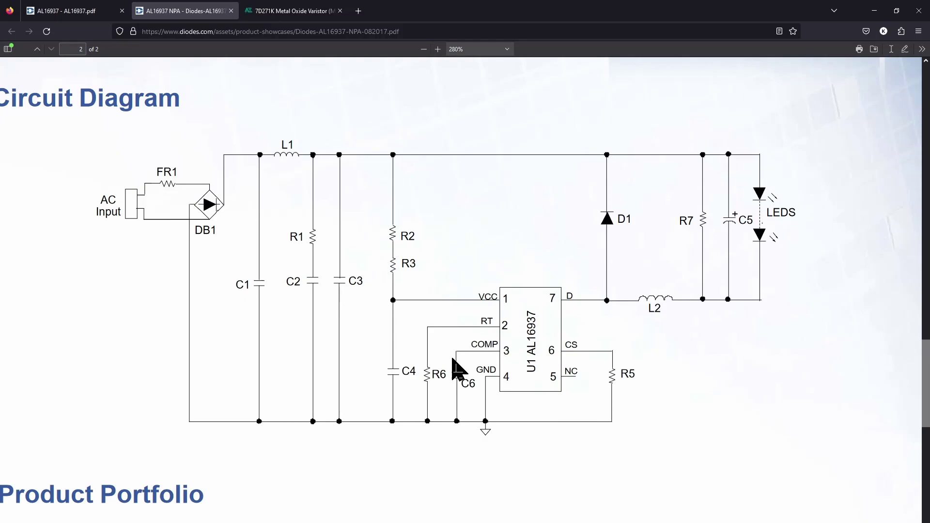
key(alt+Tab)
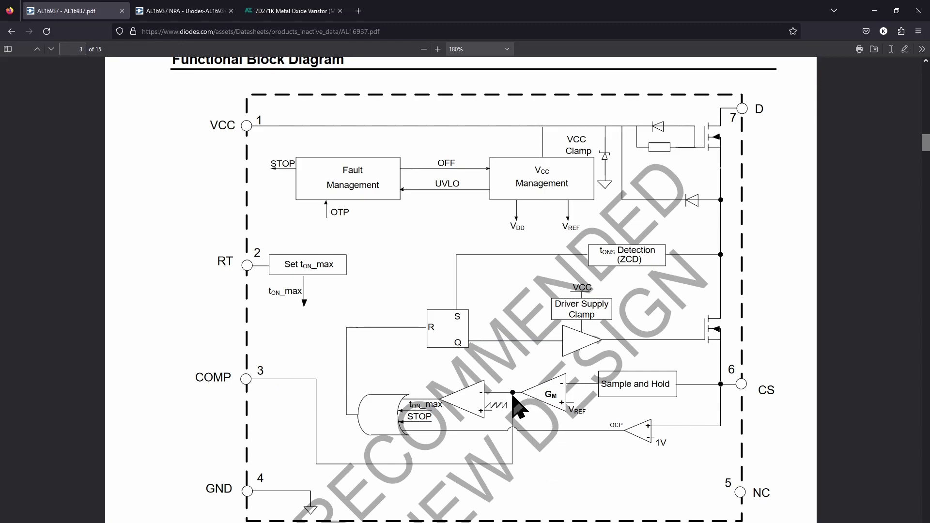
key(alt+Tab)
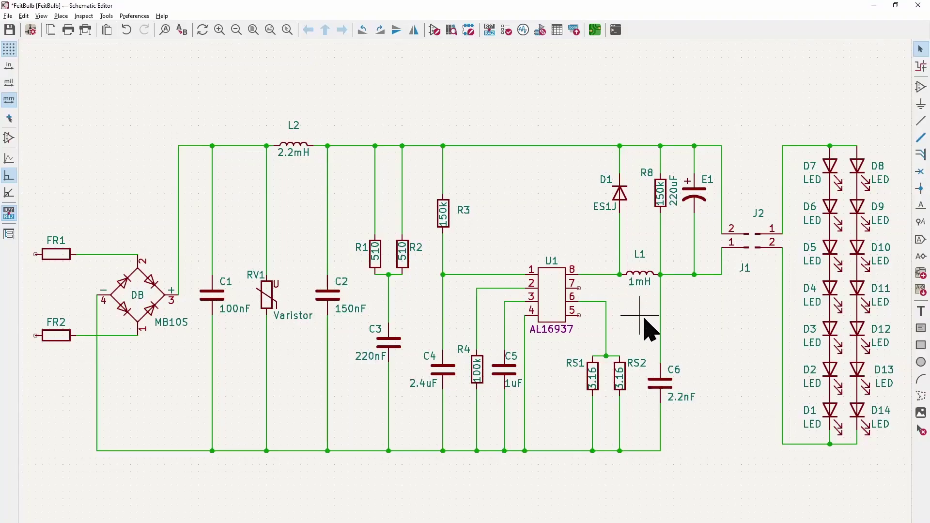